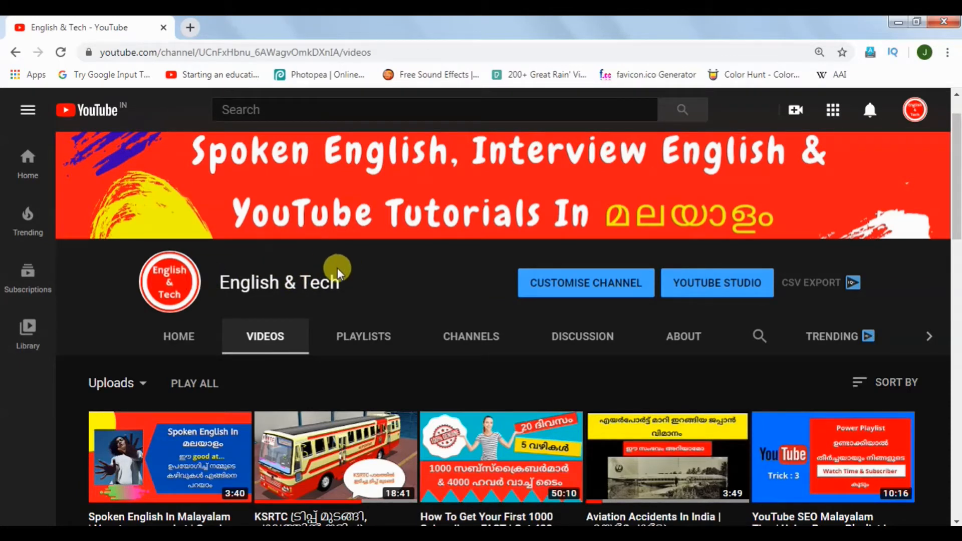
Switch to YouTube Studio and open the channel's upload defaults settings
click(912, 111)
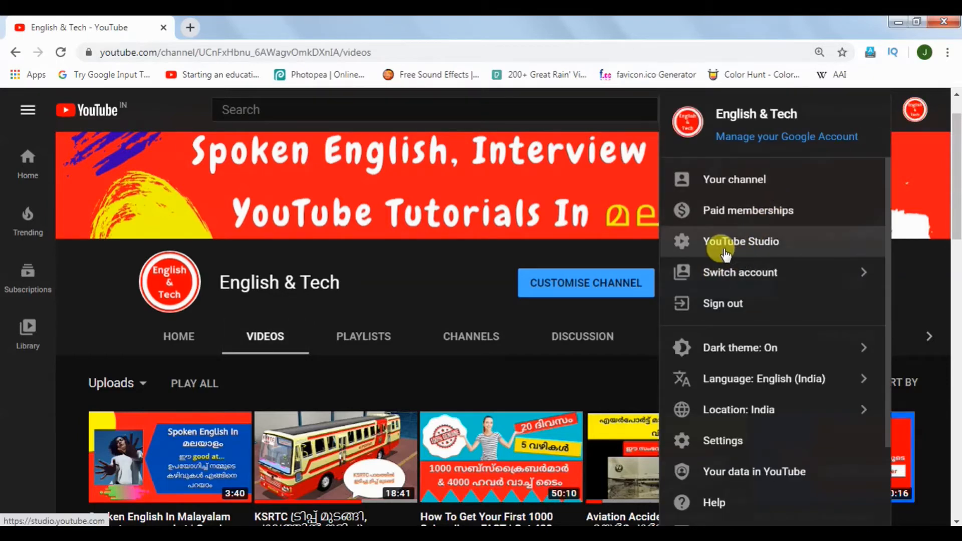
click(725, 248)
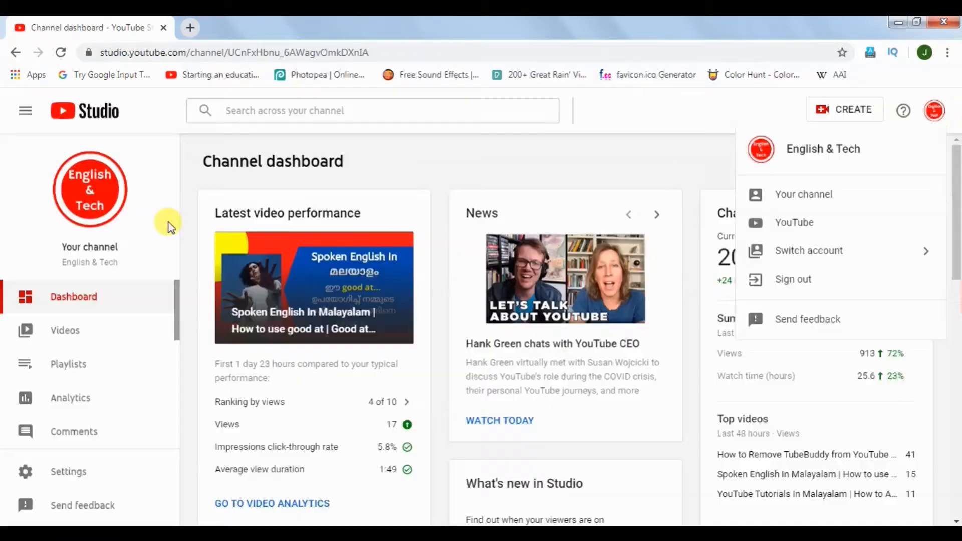
click(66, 482)
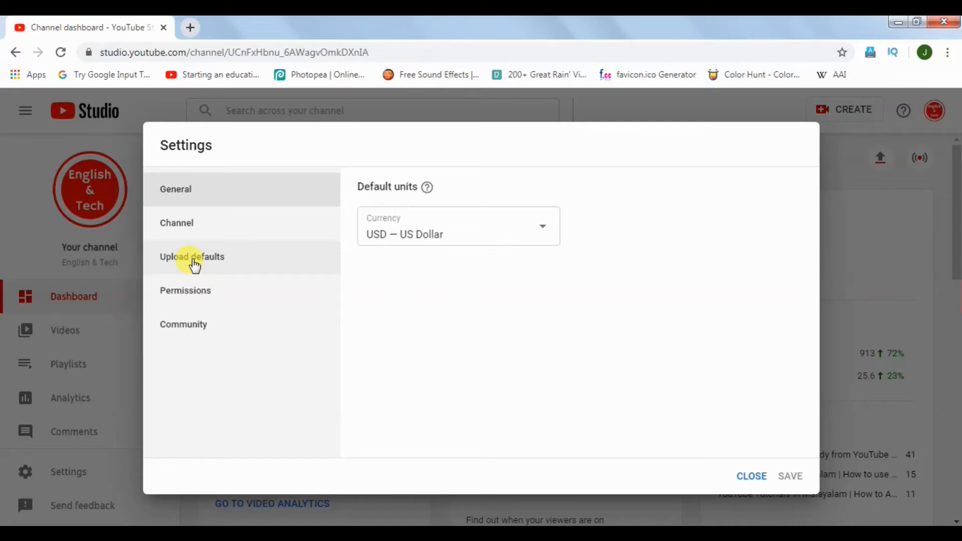
click(195, 265)
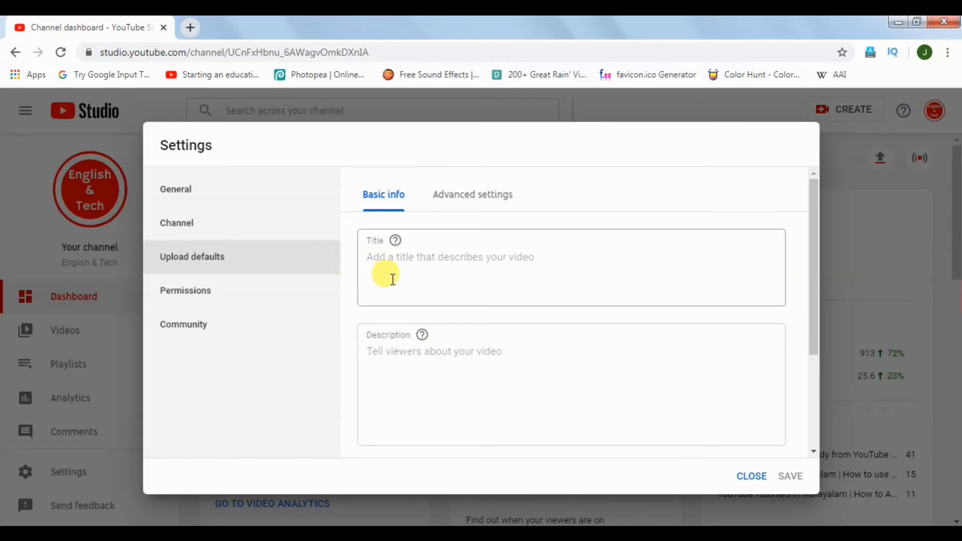
Enter "YouTube SEO Tutorial In Malayalam |" as the default video title
click(393, 280)
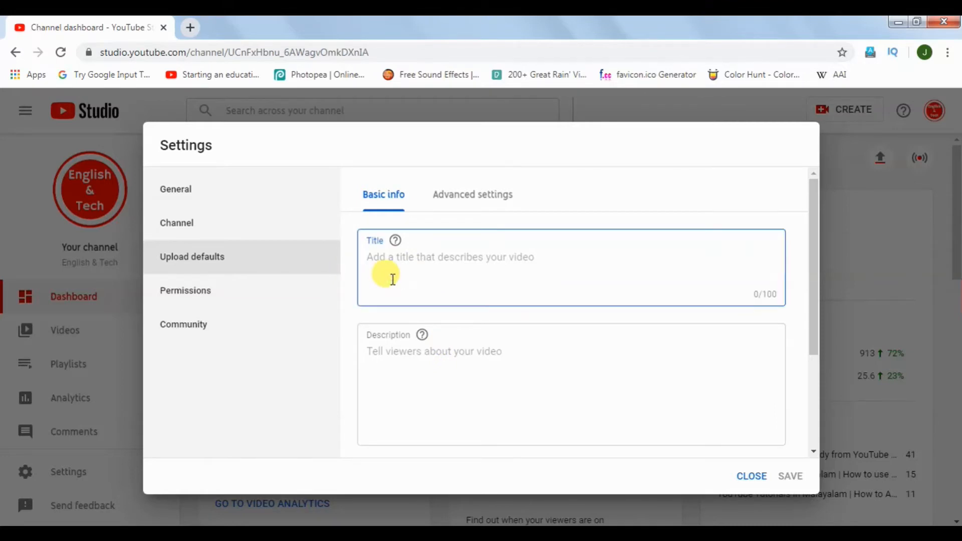
text(You)
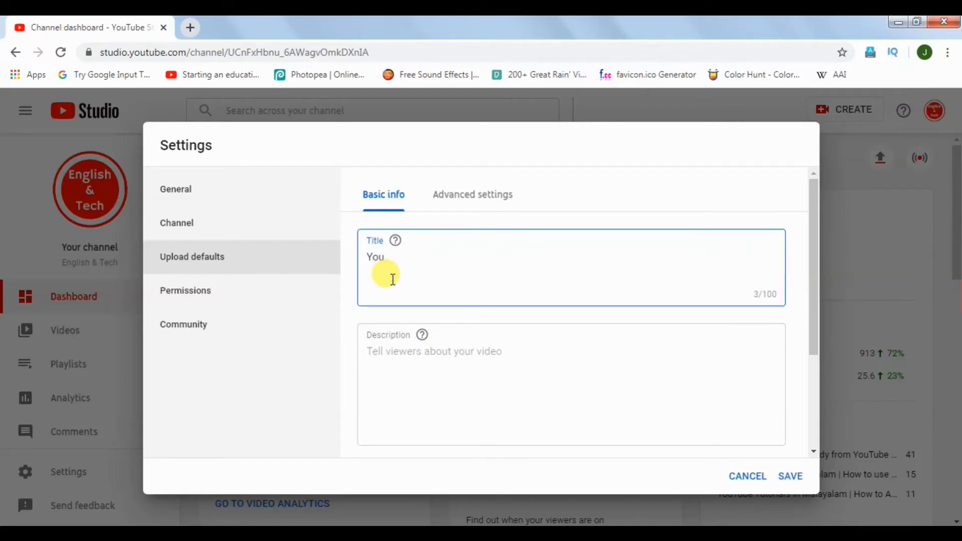
text(Tube SEO Tutorial In )
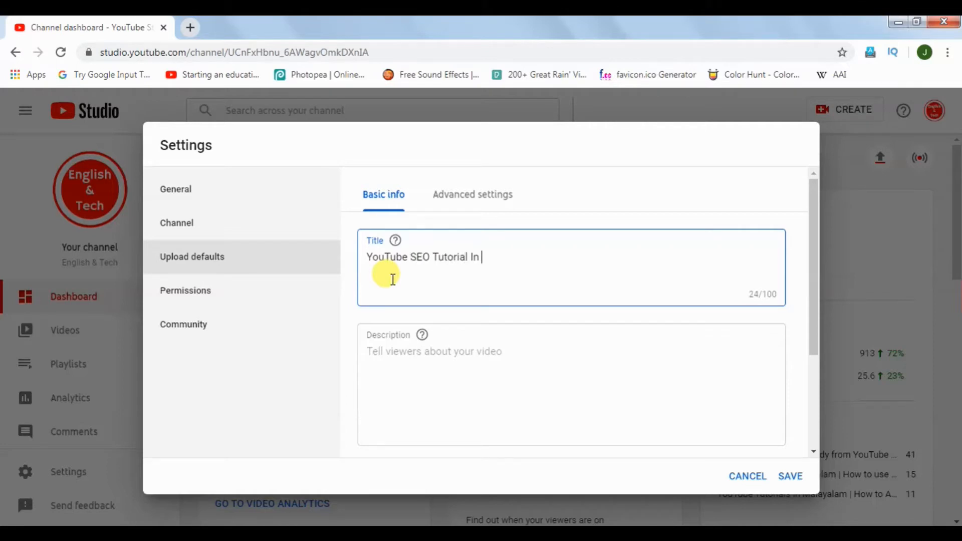
text(Malayalm)
key(BackSpace)
text(am |)
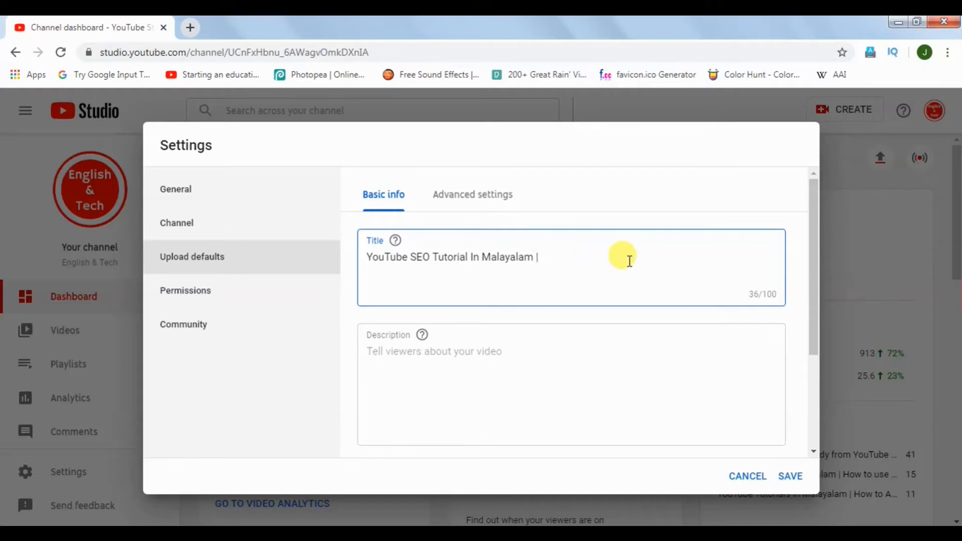
Begin the default description with the hashtags "#youtubetutorial #malayalam", followed by a blank line
click(441, 357)
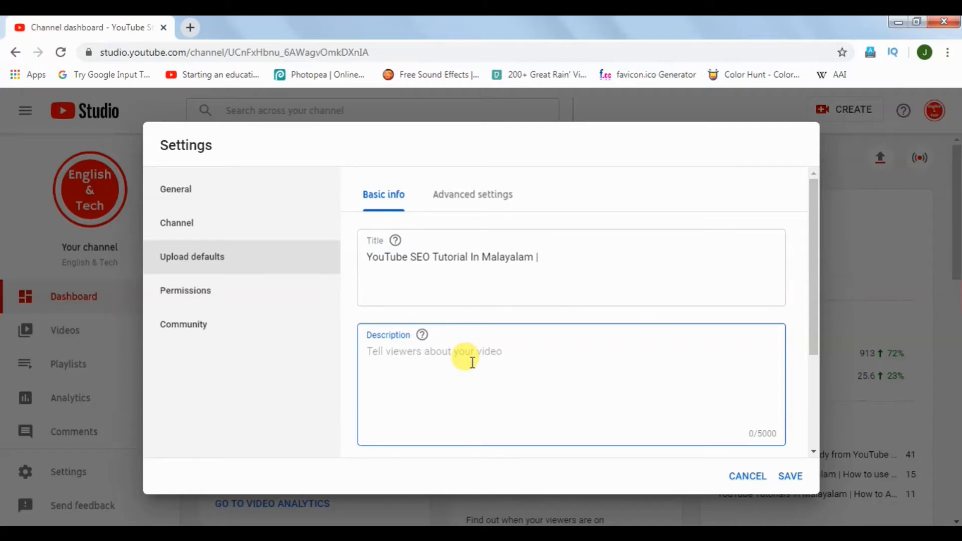
text(#youtu)
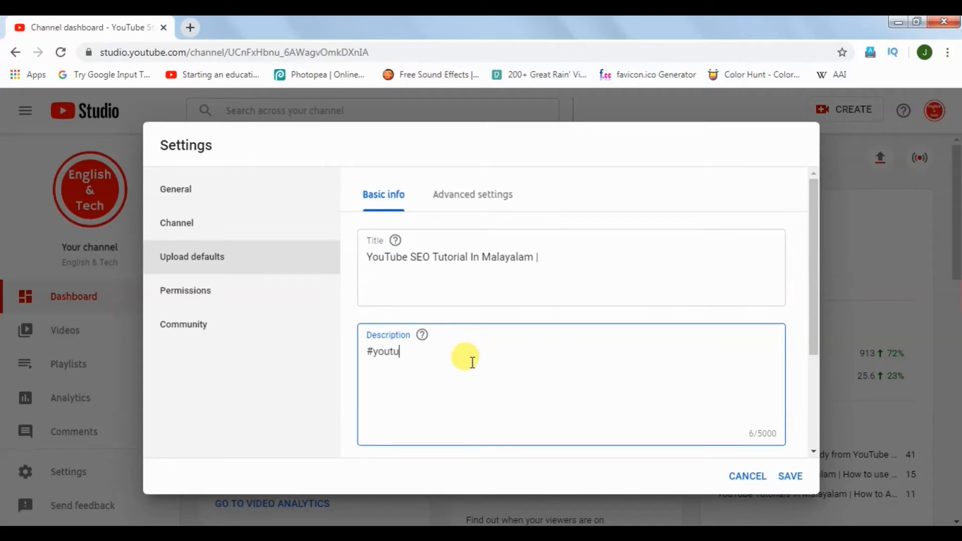
text(betutorial #malayalam)
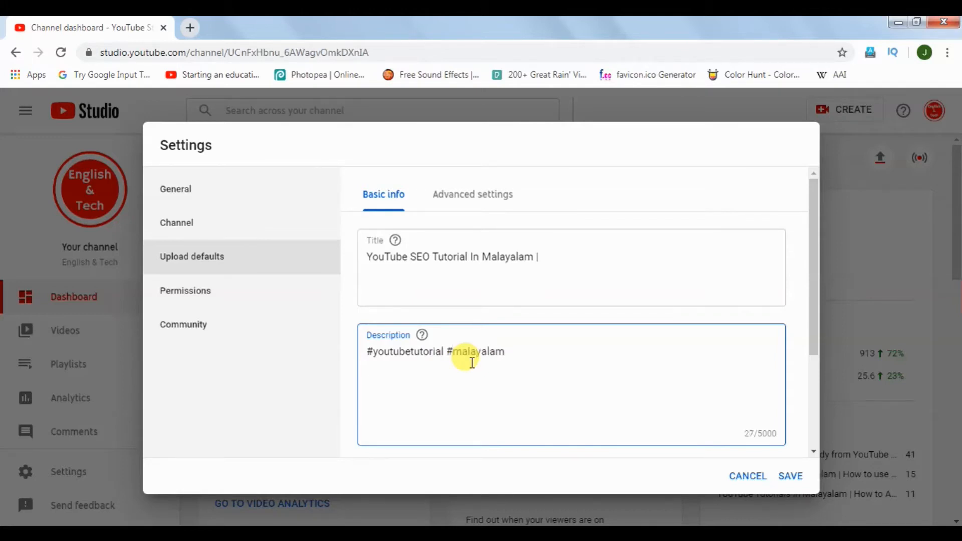
key(Return)
key(Return)
Copy the default title text into the description beneath the hashtags, followed by a blank line
drag(547, 256, 354, 270)
key(ctrl+c)
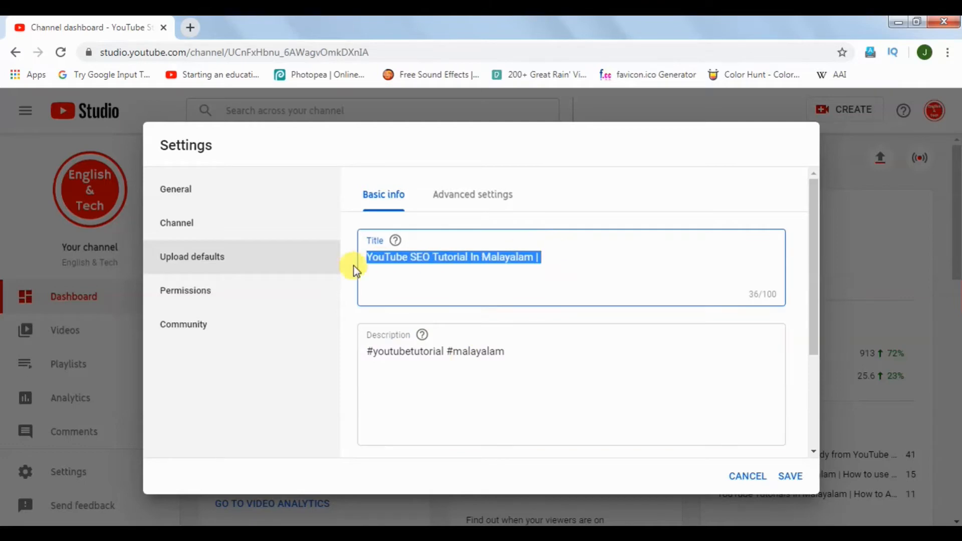
click(373, 383)
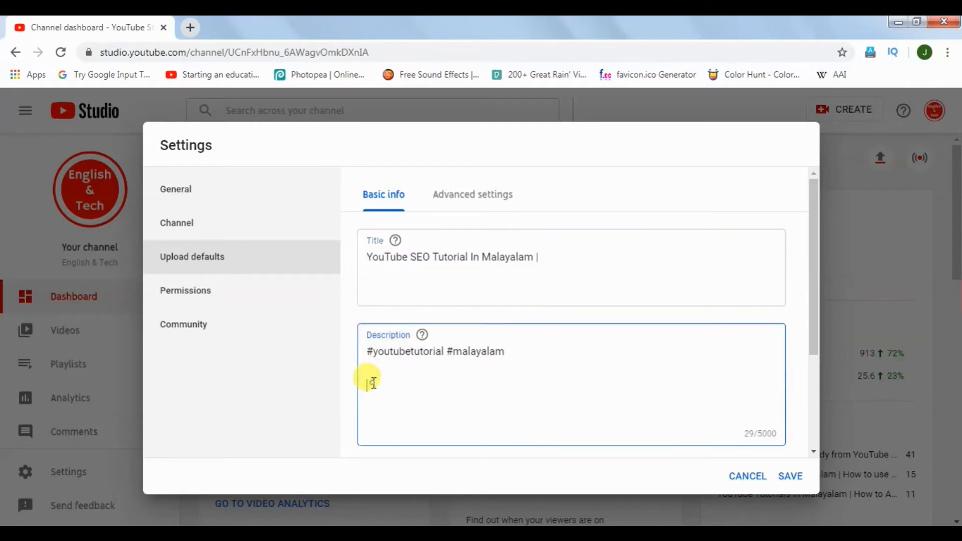
key(ctrl+v)
key(Return)
key(Return)
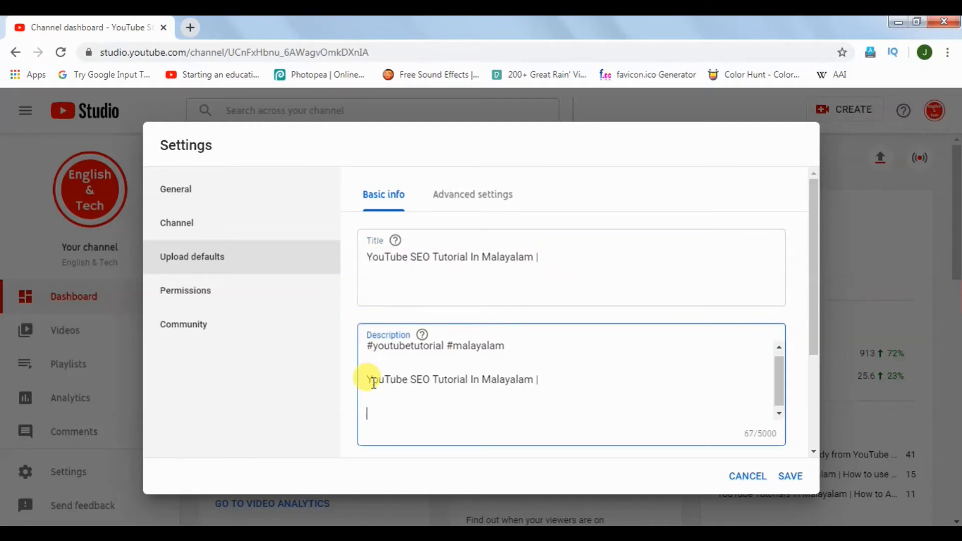
Add the sentence "This is a youtube tutorial series for creators in malayalam." to the description, followed by a blank line
text(This is a yoututbe a)
key(BackSpace)
key(BackSpace)
key(BackSpace)
key(BackSpace)
key(BackSpace)
key(BackSpace)
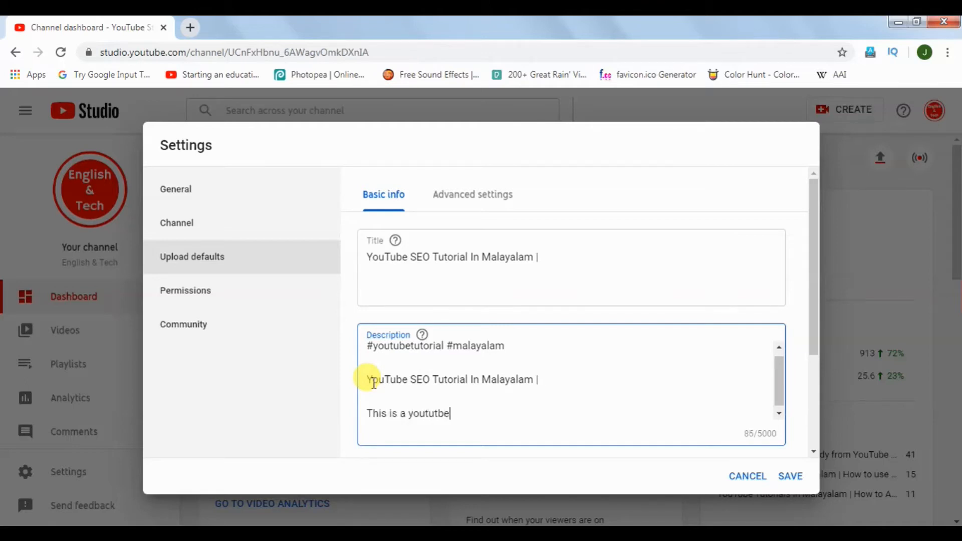
text(ube tutorial seria)
key(BackSpace)
text(es for )
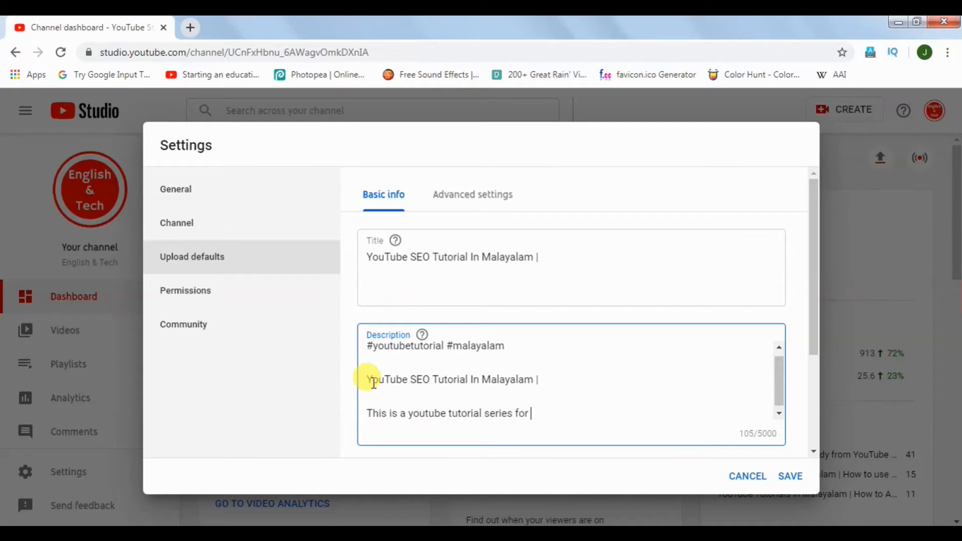
text(creators in malayala)
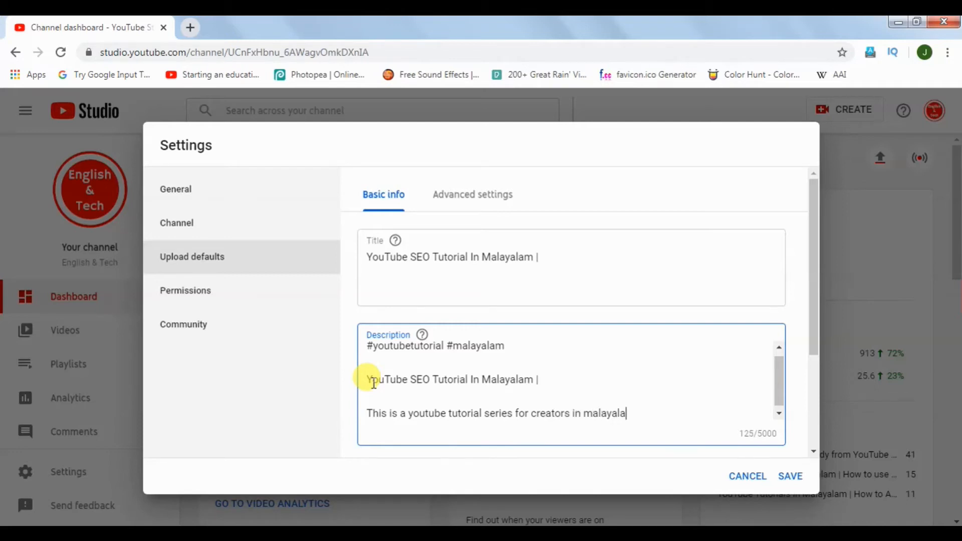
text(m.)
key(Return)
key(Return)
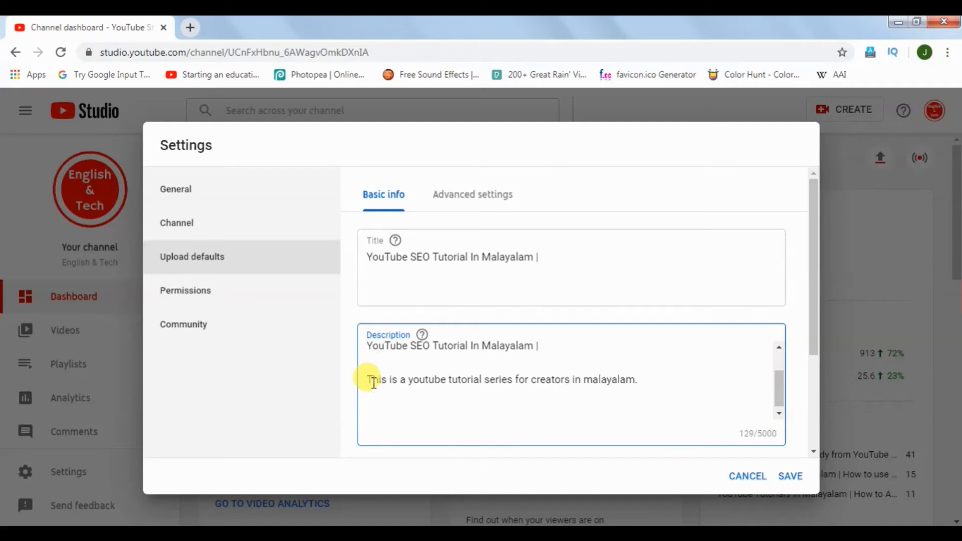
Add the closing line "Please watch, share, comment and subscribe" to the default description
text(Please watch)
key(BackSpace)
text(, s)
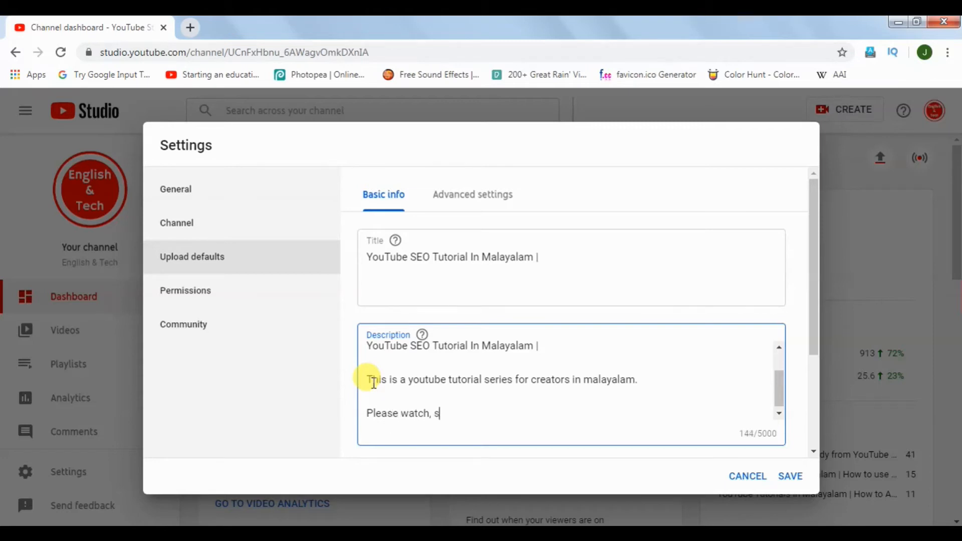
text(hare, comment and su)
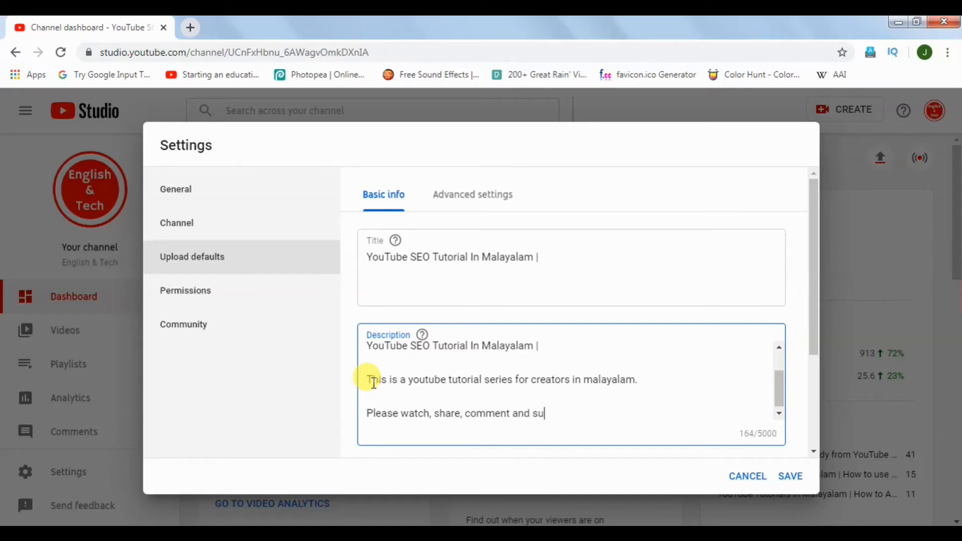
text(bscribe)
key(Return)
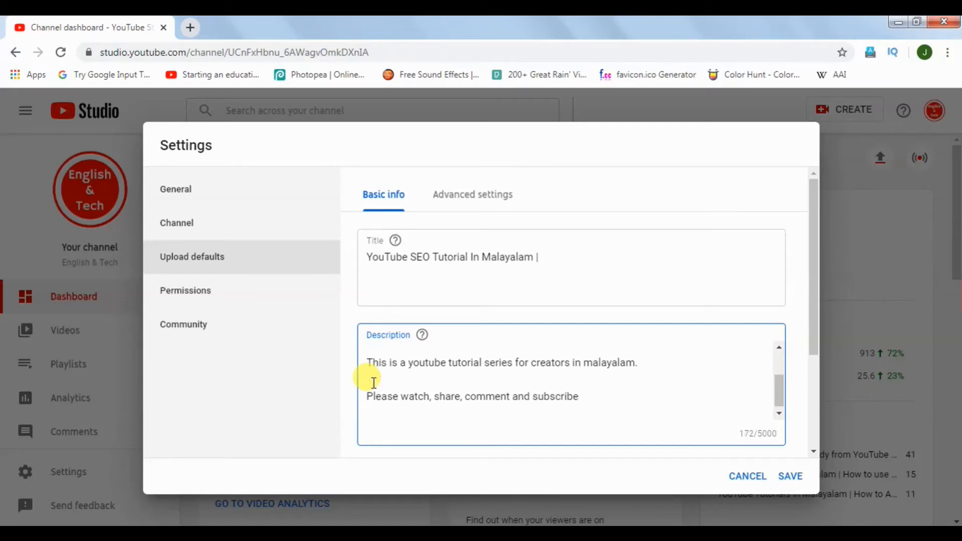
Add "youtube tutorial" to the default tags after the English & Tech tag
scroll(416, 438, down, 1)
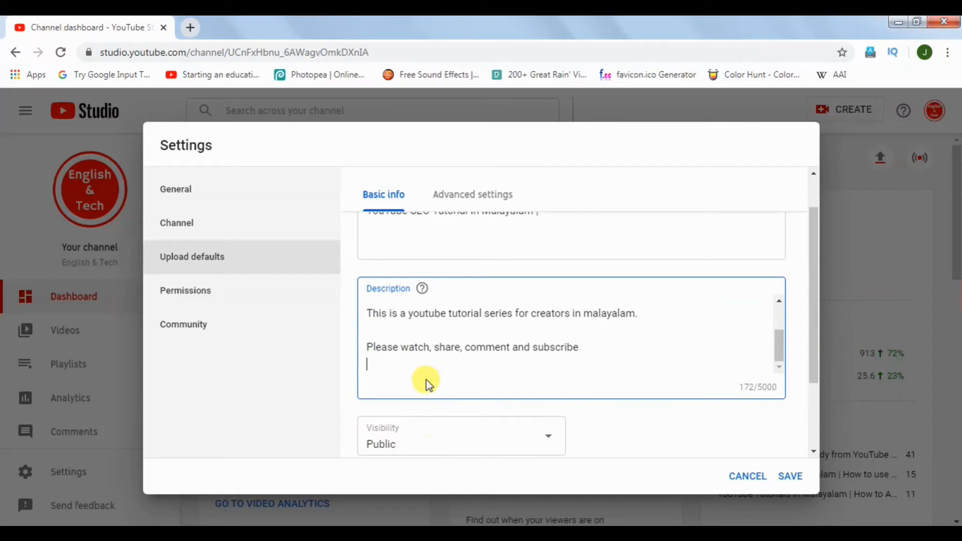
scroll(471, 405, down, 2)
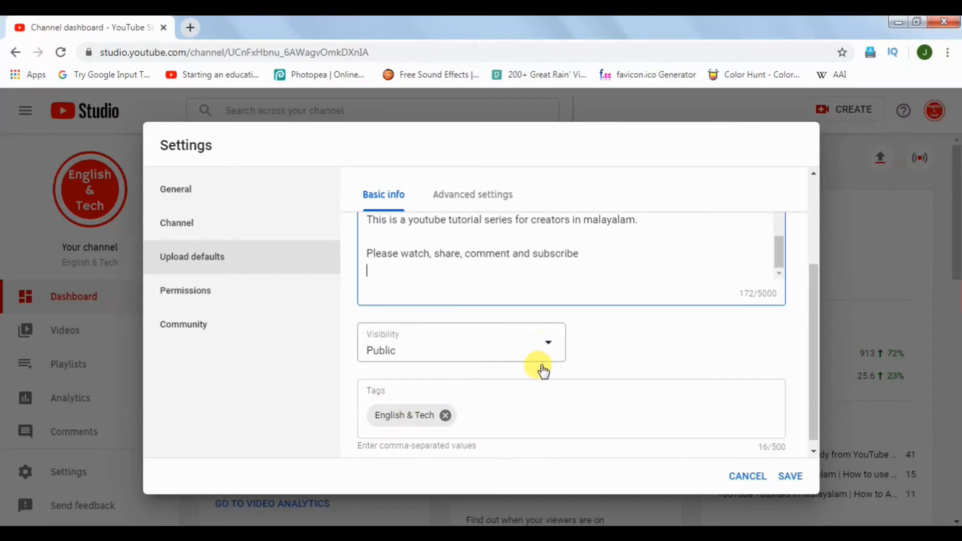
scroll(531, 386, down, 1)
click(490, 408)
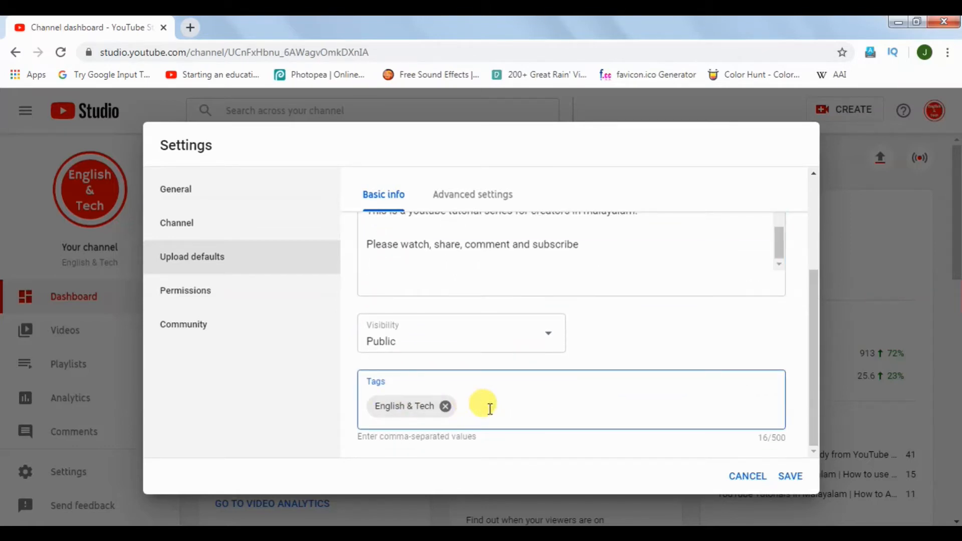
text(yout)
text(ubeturoa)
key(BackSpace)
key(BackSpace)
key(BackSpace)
key(BackSpace)
key(BackSpace)
text(tutoriaal)
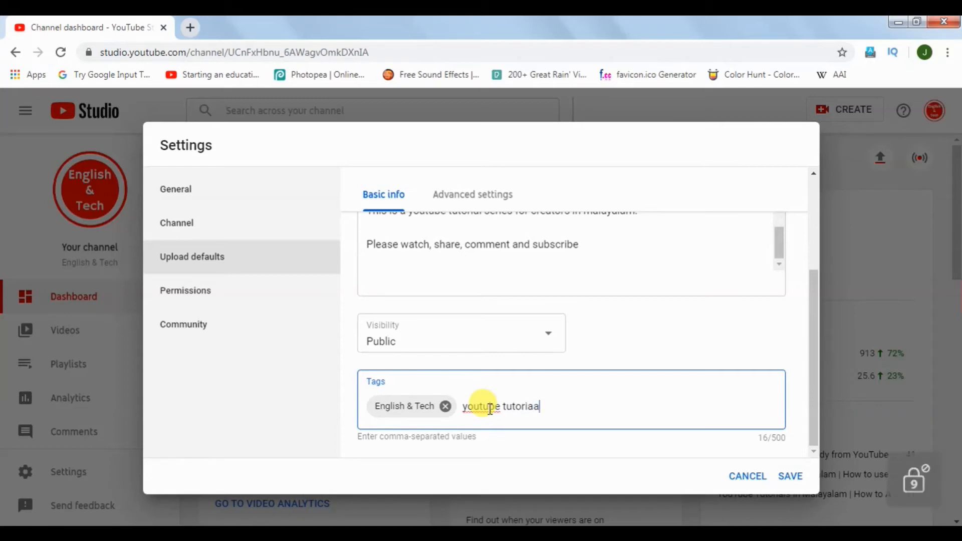
key(BackSpace)
key(BackSpace)
text(l)
key(Return)
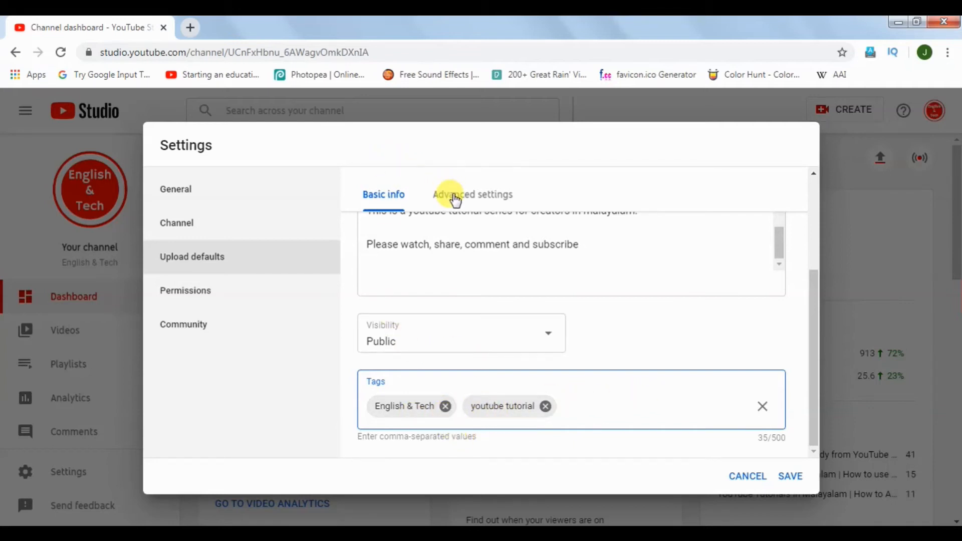
Set the default video language to Malayalam in the advanced upload settings
click(455, 201)
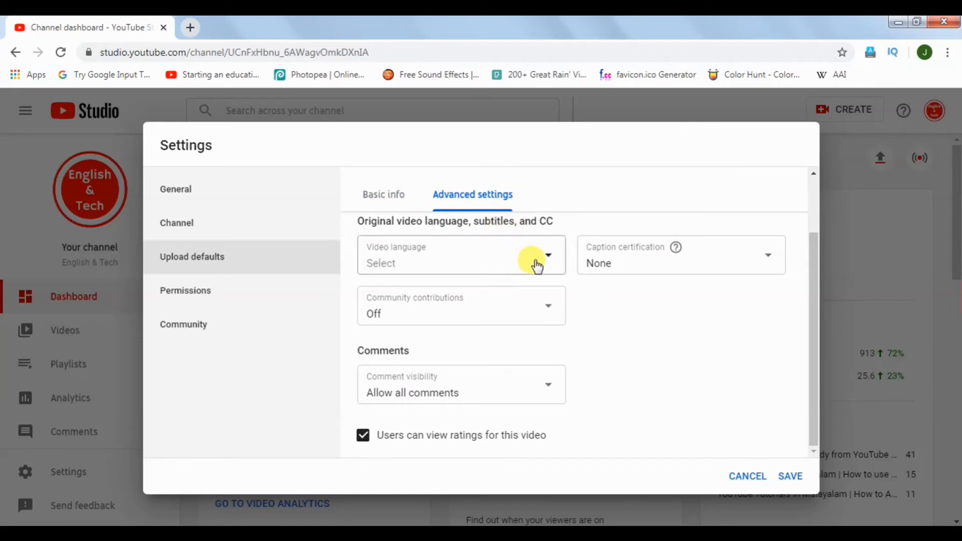
click(548, 263)
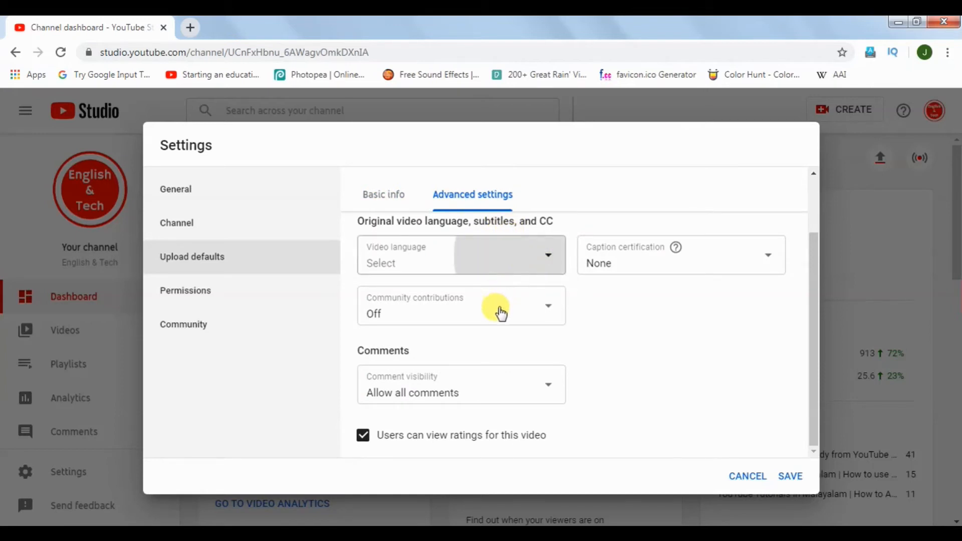
scroll(488, 366, down, 20)
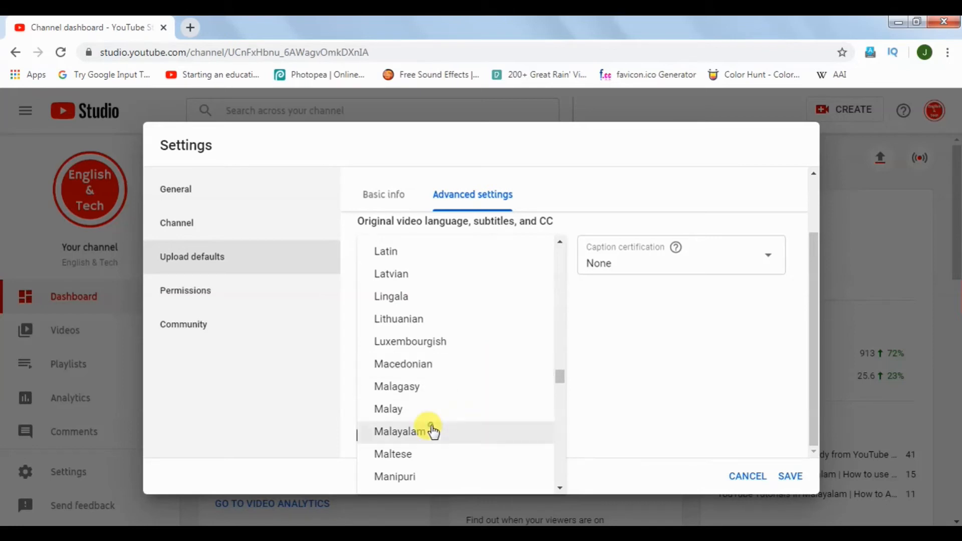
click(431, 431)
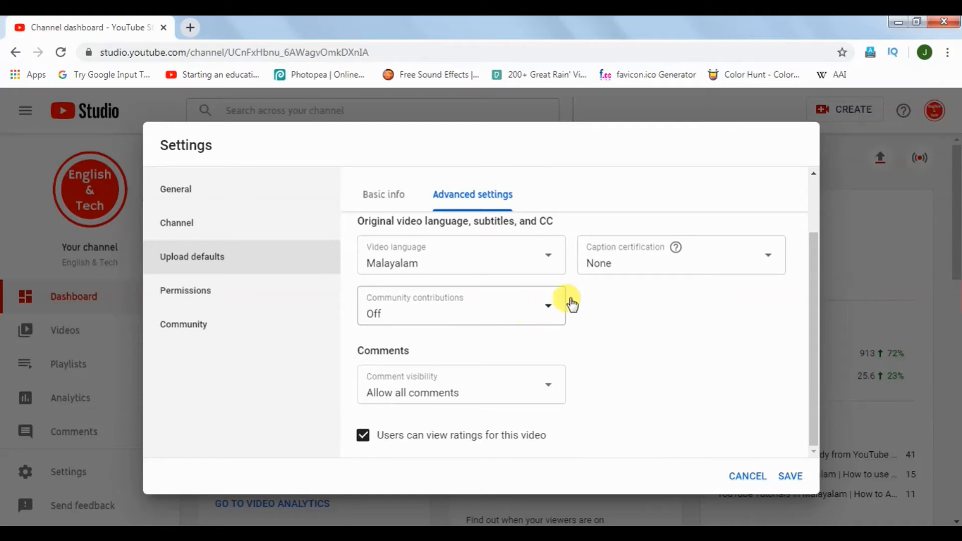
Choose Standard YouTube License as the default license and set the category to People & Blogs
scroll(671, 306, up, 2)
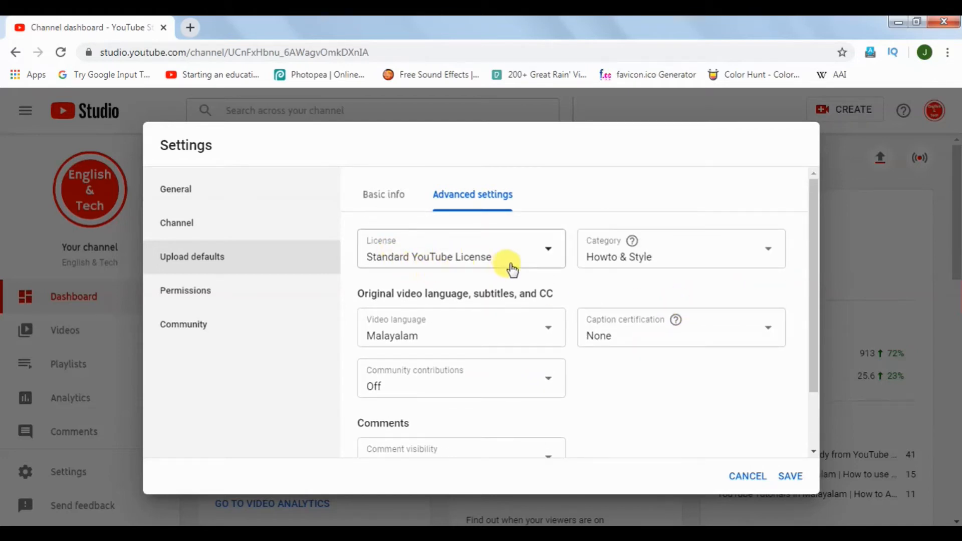
click(545, 249)
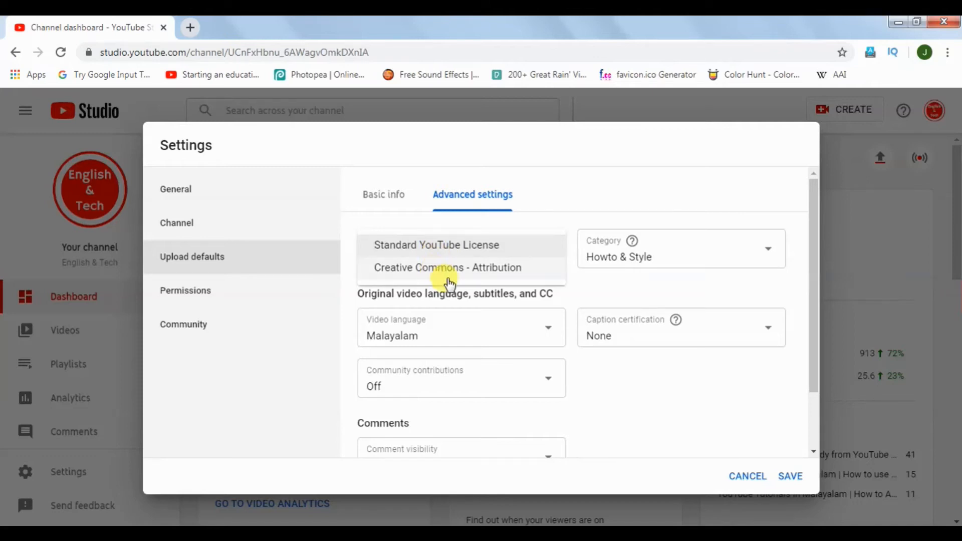
click(458, 250)
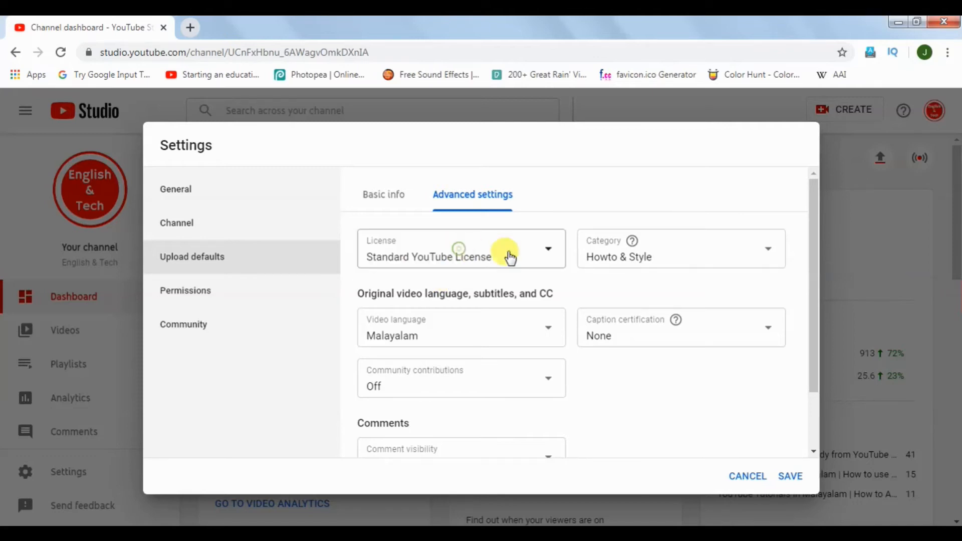
click(774, 250)
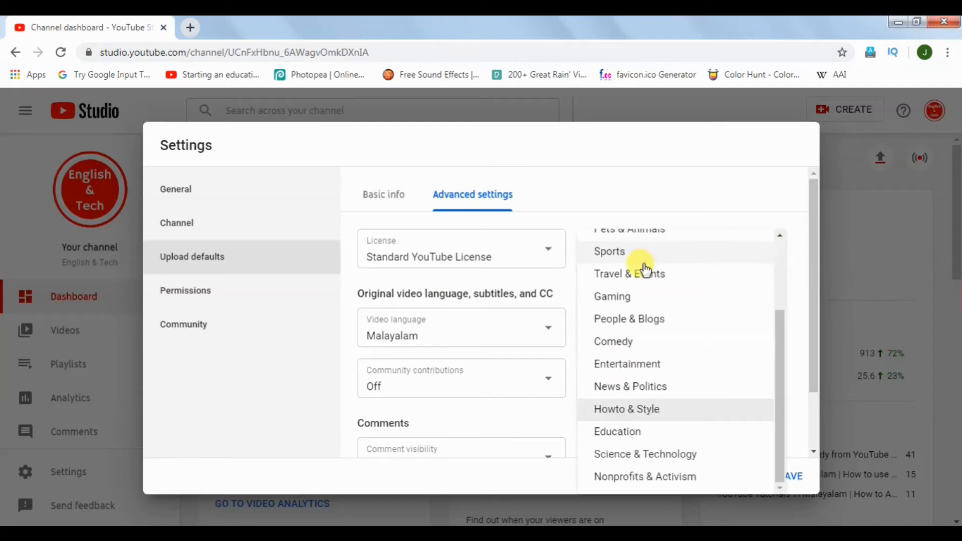
click(629, 321)
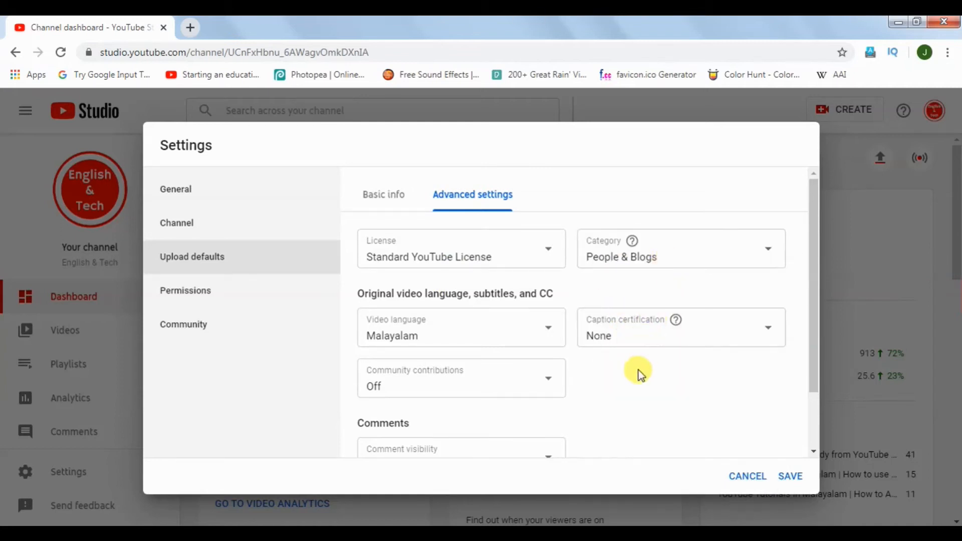
Keep Allow all comments as the default comment visibility in the advanced upload settings
scroll(640, 373, down, 3)
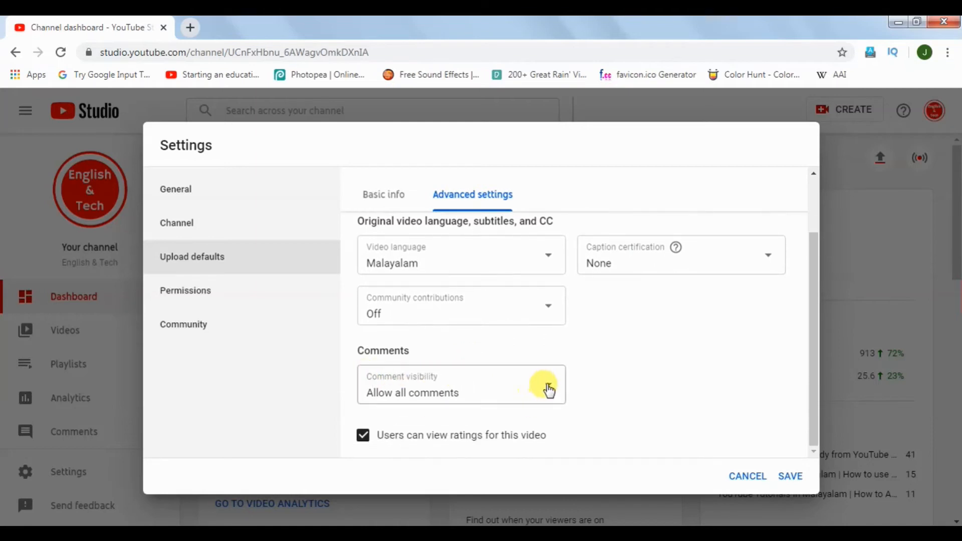
click(550, 391)
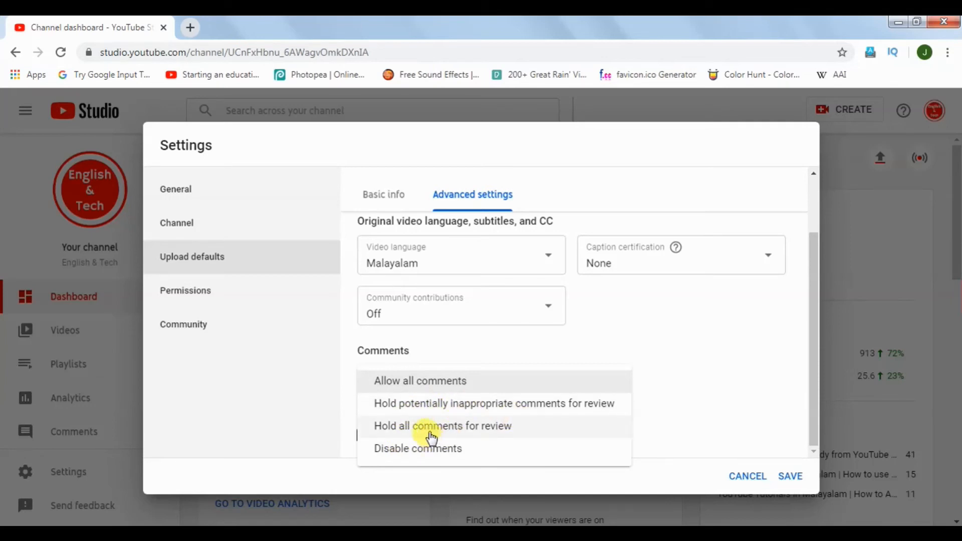
click(443, 389)
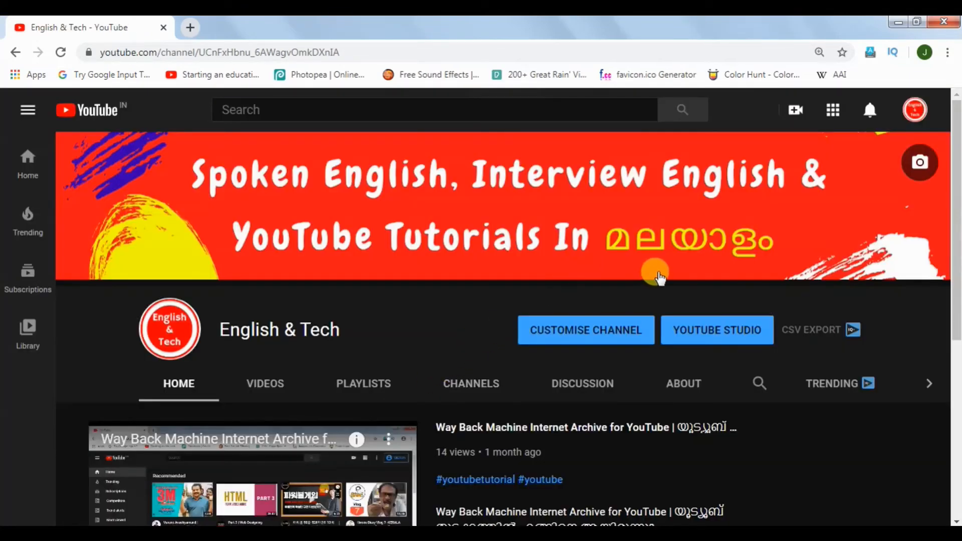
Start a new video upload for the channel and bring up the file explorer below the upload area
click(795, 112)
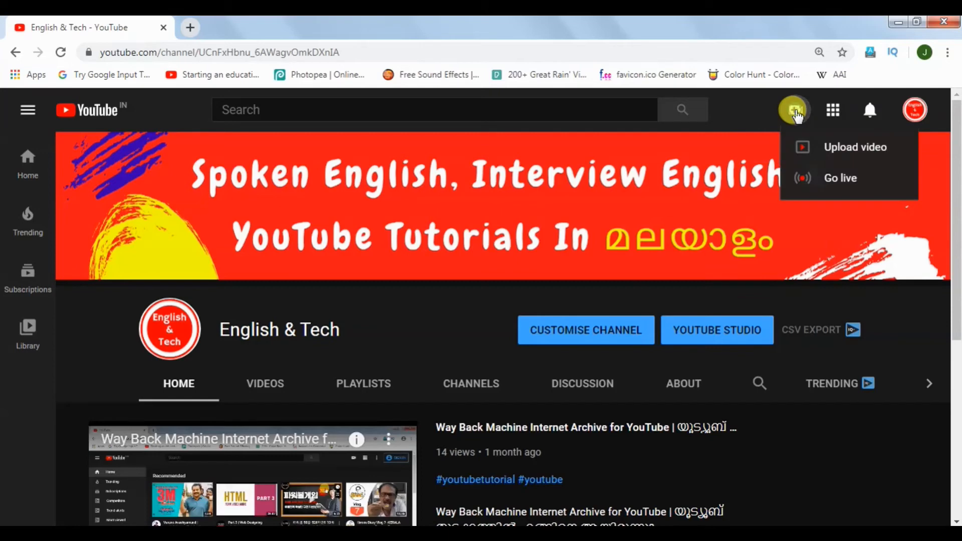
click(805, 145)
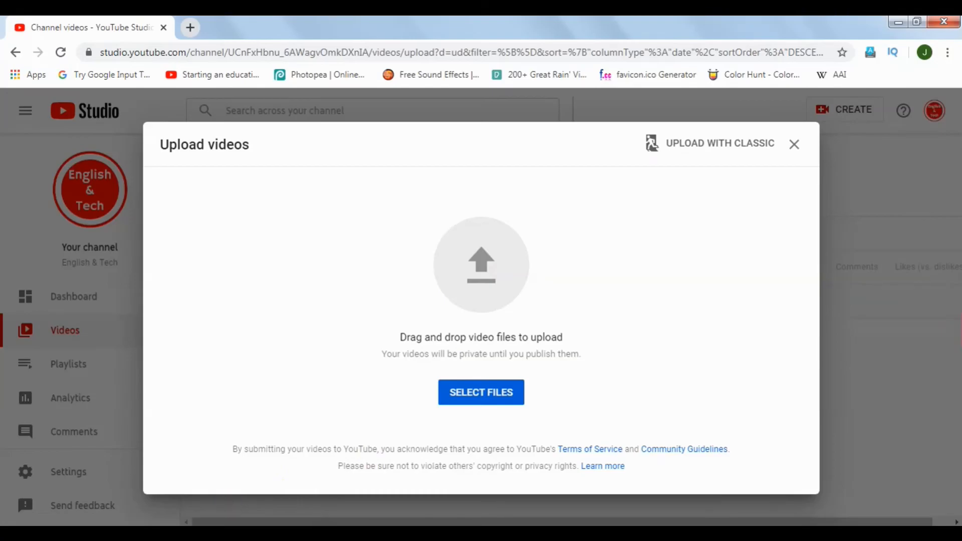
click(168, 536)
drag(367, 21, 363, 321)
double_click(198, 429)
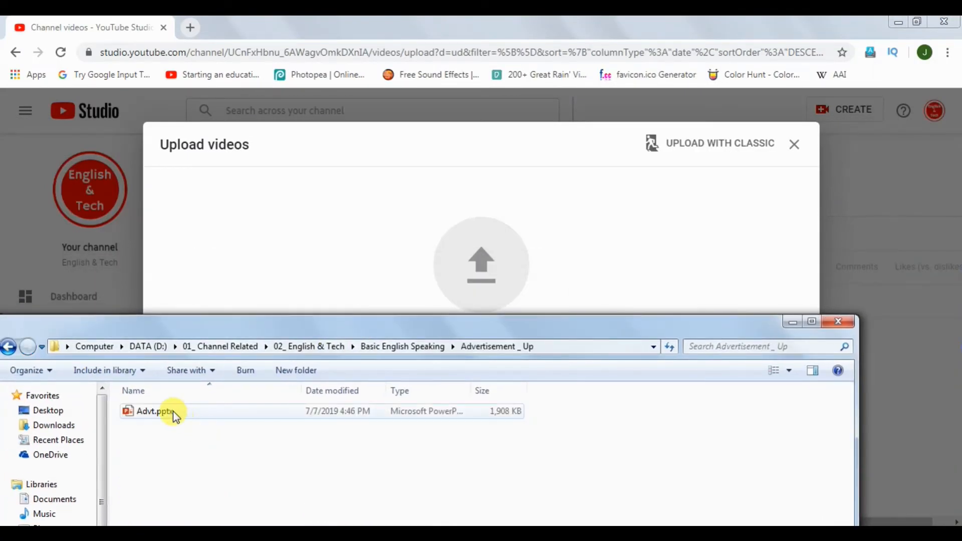
click(173, 412)
click(19, 353)
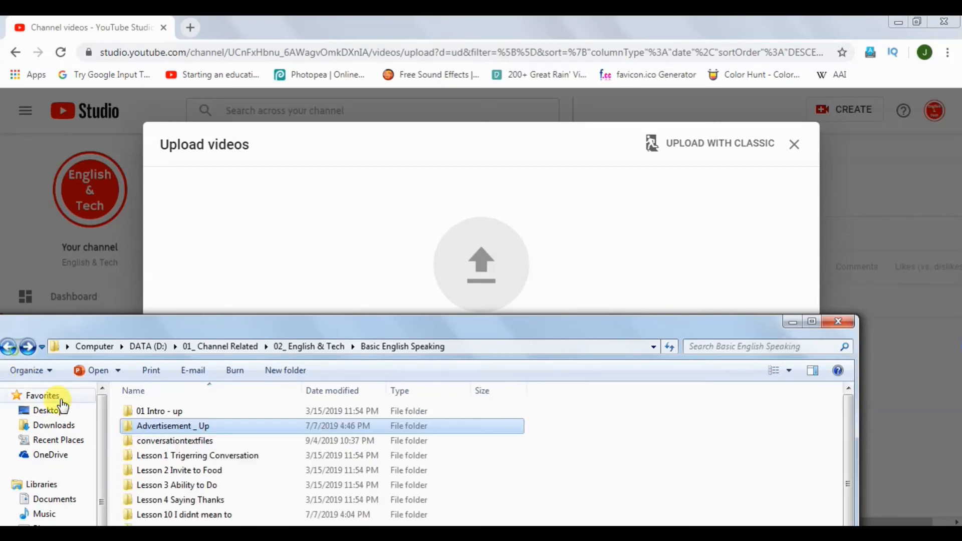
Upload Lesson 1.avi from the Lesson 1 Trigerring Conversation folder
click(156, 456)
double_click(155, 456)
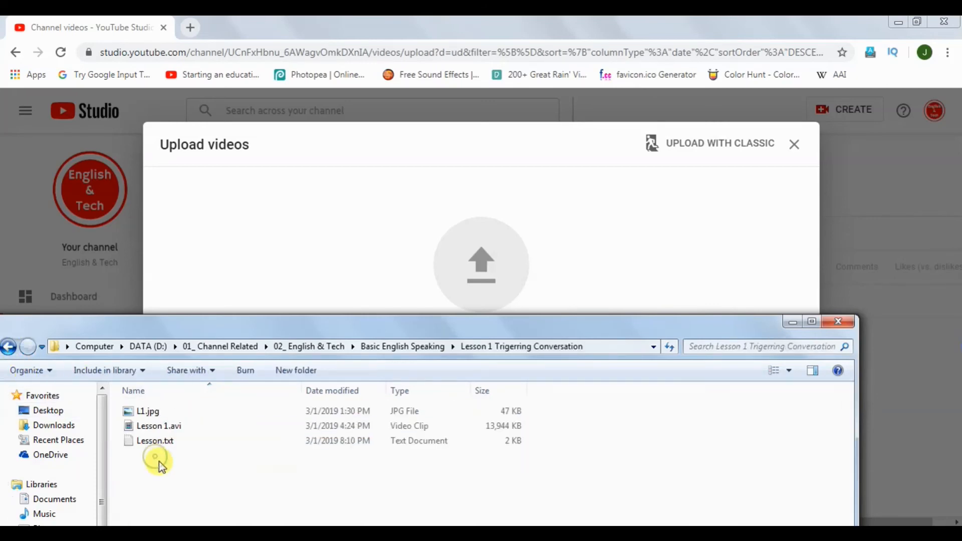
drag(154, 425, 435, 286)
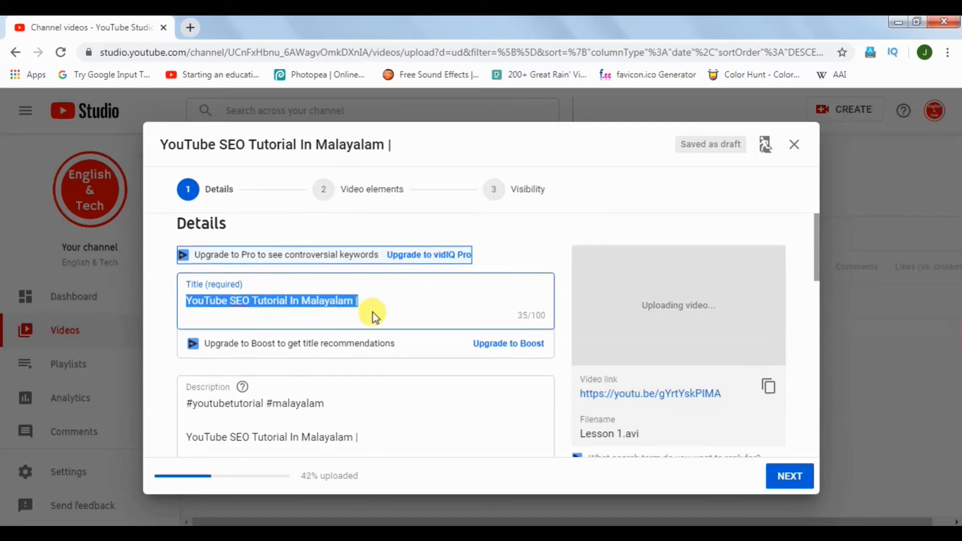
Examine the uploaded video's details and additional options, checking the prefilled description, tags, language, license, category and comment settings against the upload defaults
scroll(373, 312, down, 5)
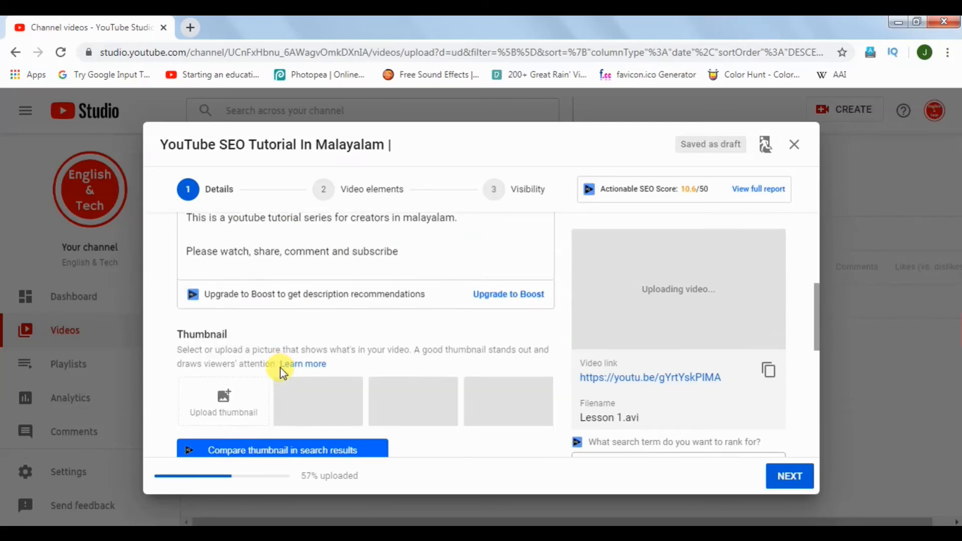
scroll(281, 371, down, 5)
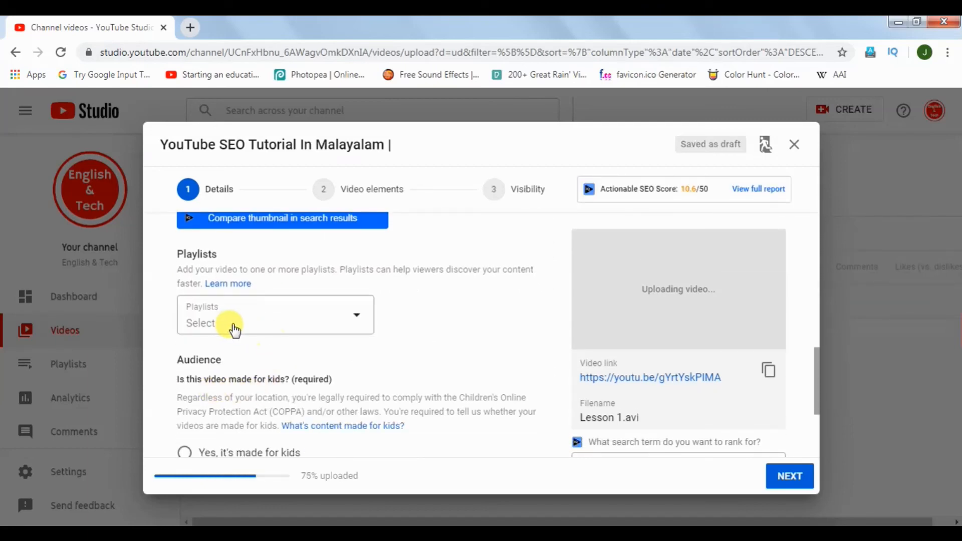
scroll(273, 419, down, 3)
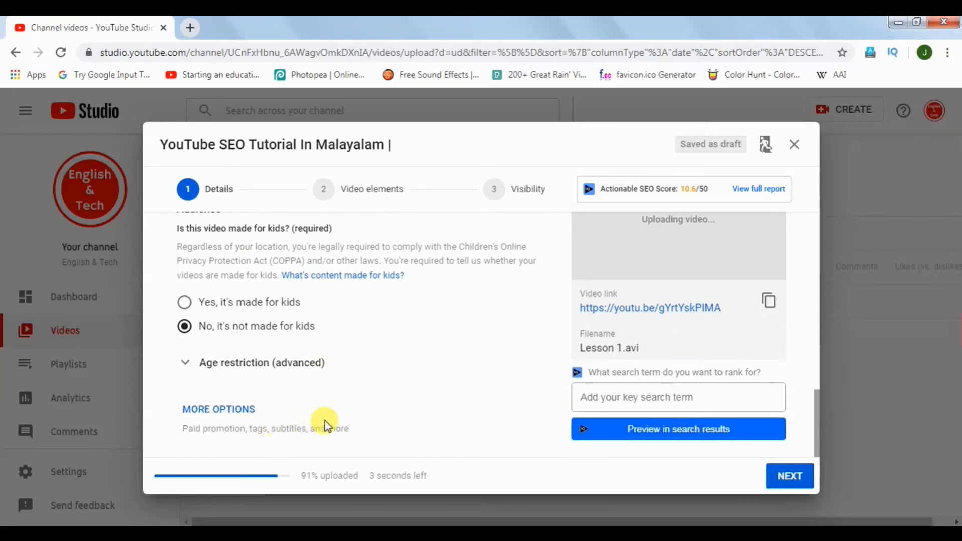
click(208, 418)
scroll(279, 408, down, 3)
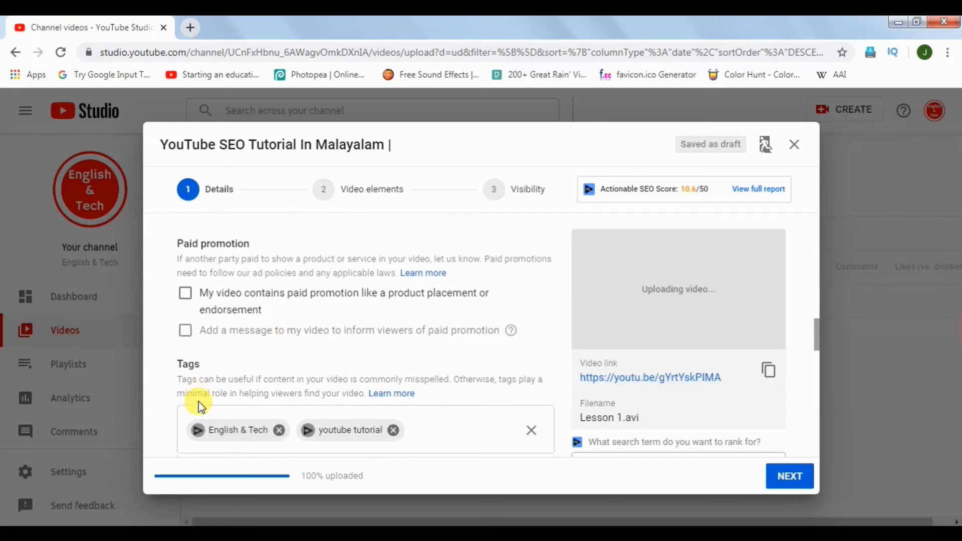
scroll(350, 416, down, 5)
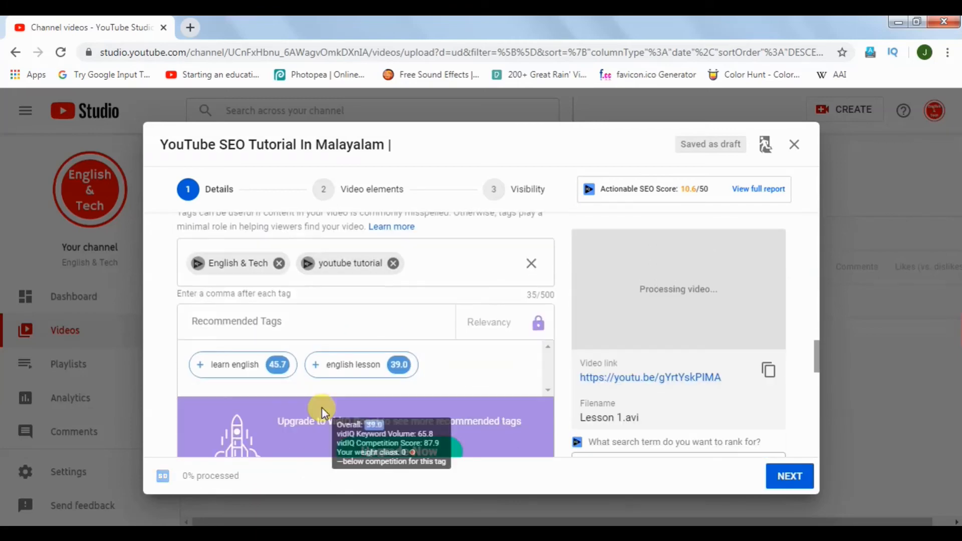
scroll(338, 388, down, 3)
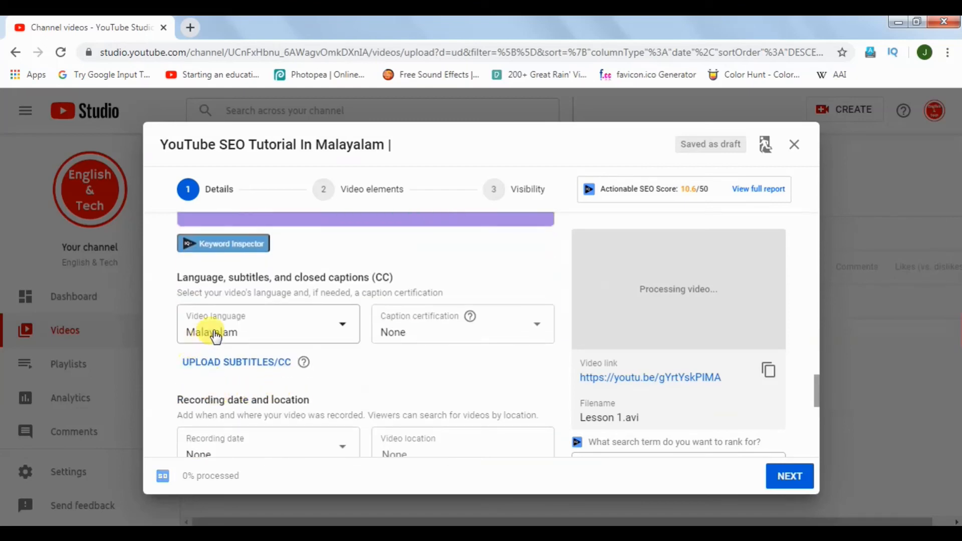
scroll(240, 338, down, 3)
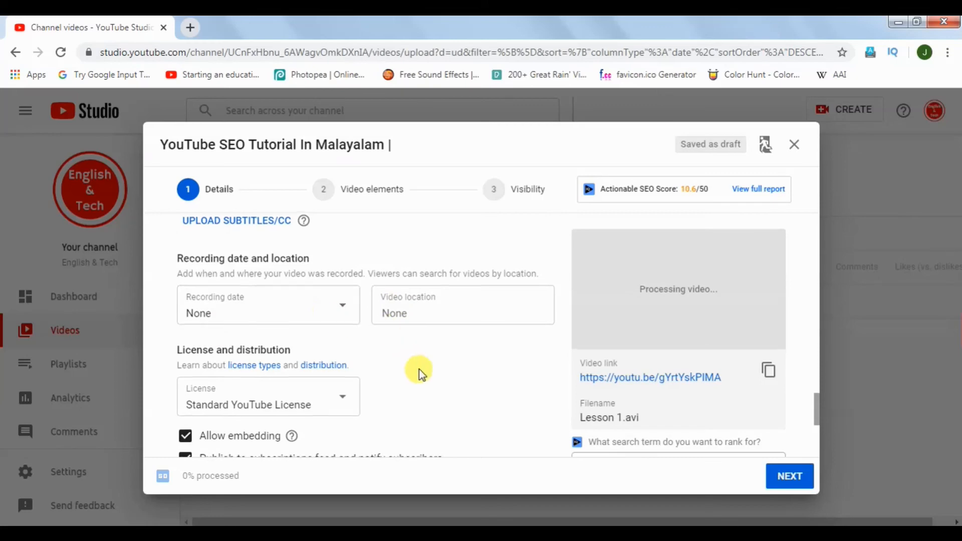
scroll(255, 385, down, 1)
scroll(365, 349, down, 1)
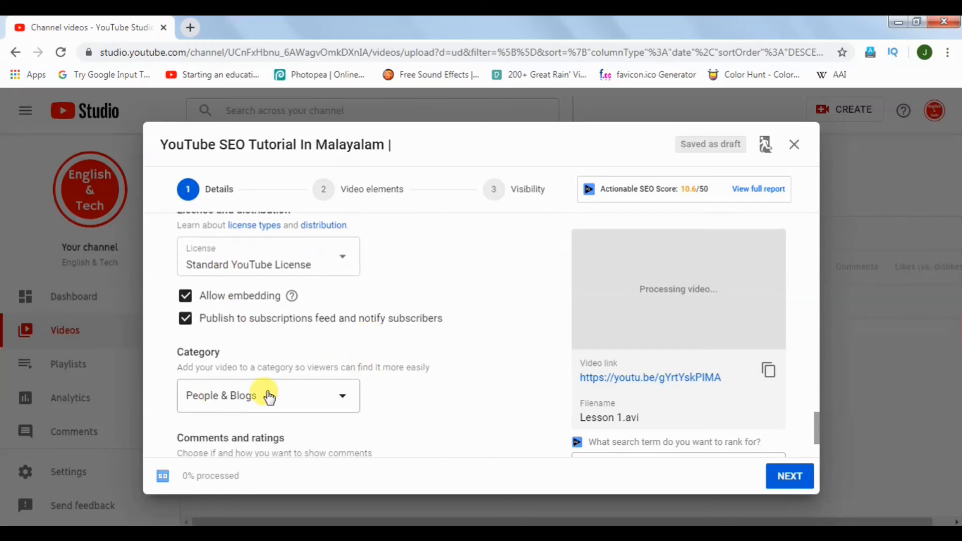
scroll(381, 397, down, 1)
scroll(399, 397, down, 1)
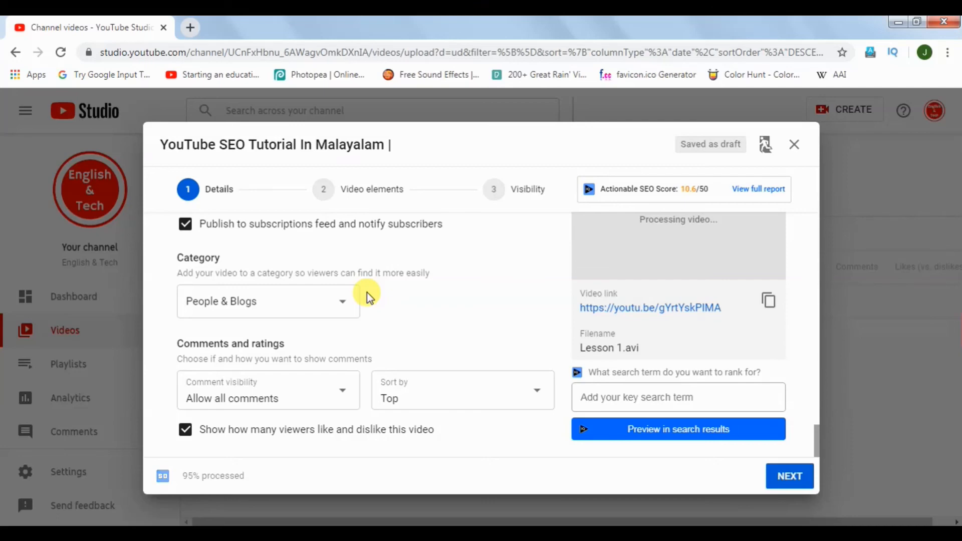
Recheck the video's language and tags, and save and close the draft upload
scroll(366, 292, up, 6)
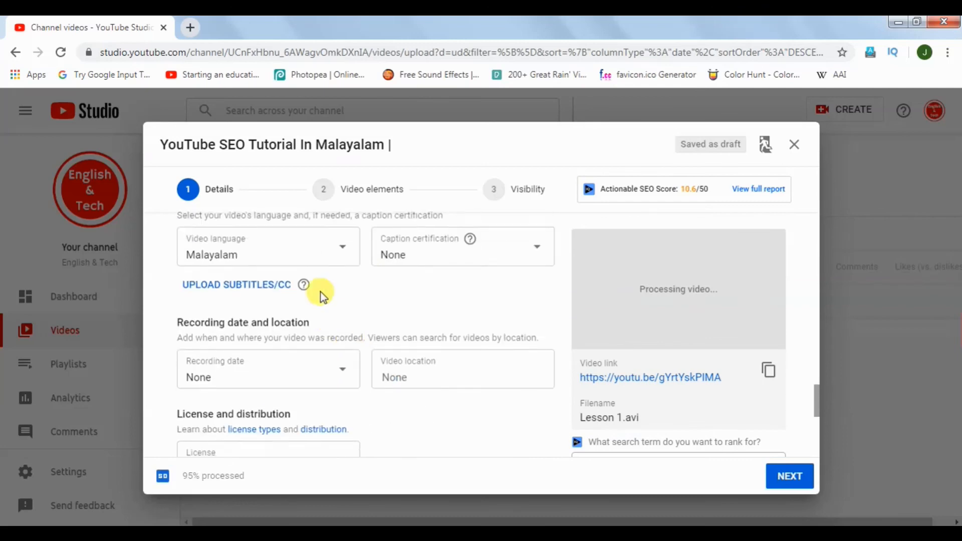
scroll(377, 290, up, 6)
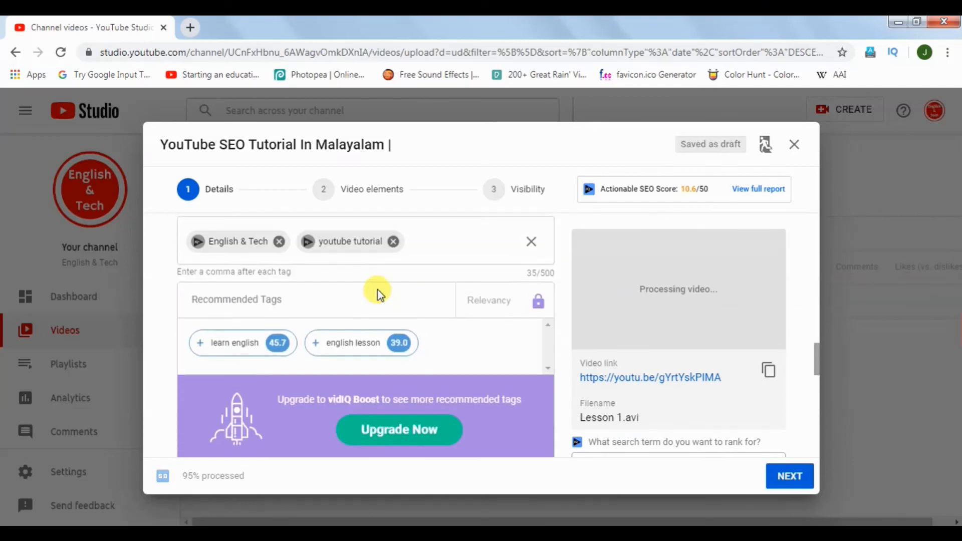
scroll(377, 290, up, 2)
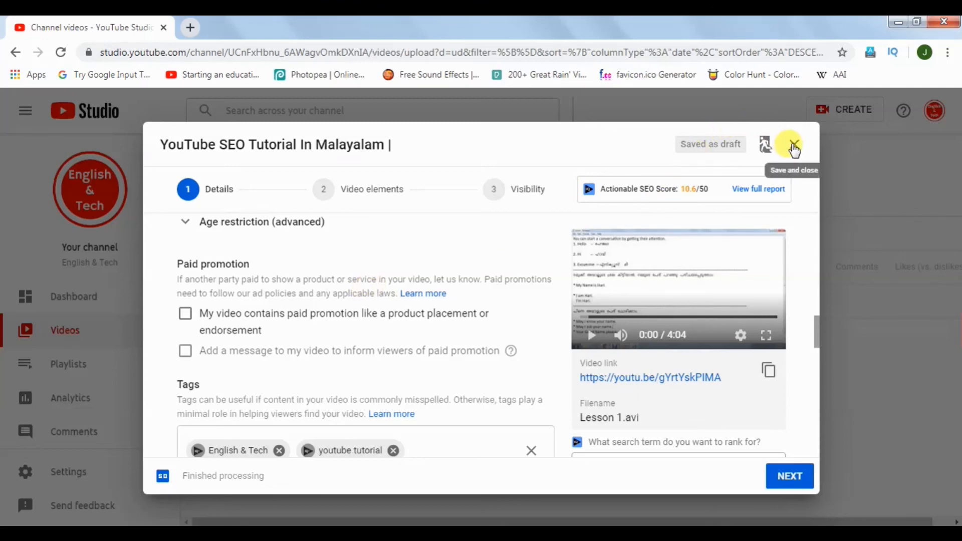
click(794, 145)
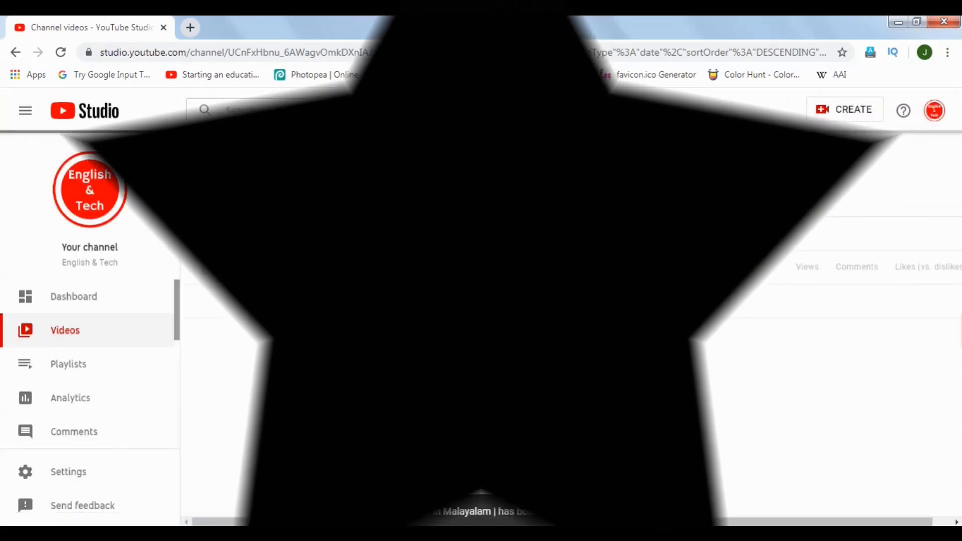